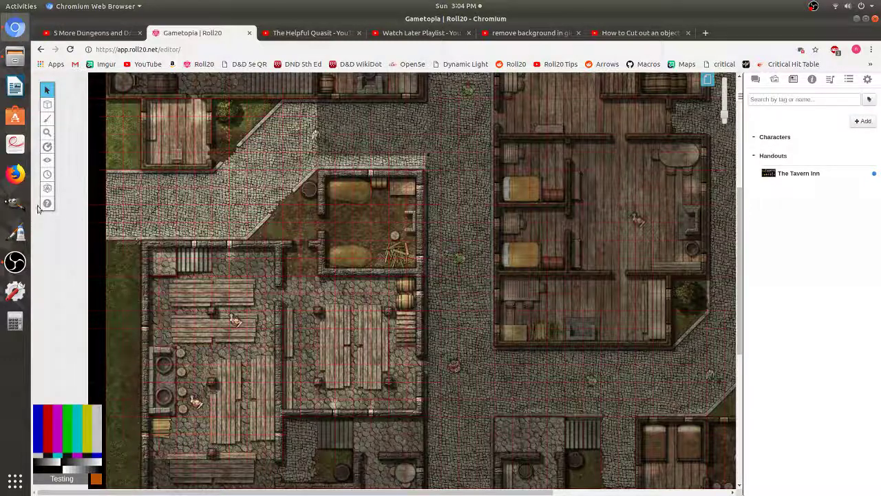
Step: Launch GIMP from the Ubuntu dock
click(15, 203)
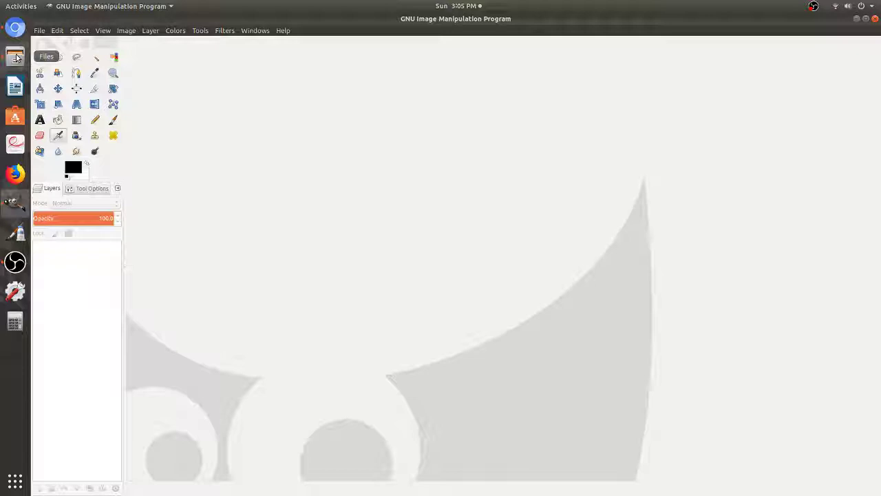
Step: Drag tNuU78T.jpg from the Downloads folder into GIMP to open it
click(15, 58)
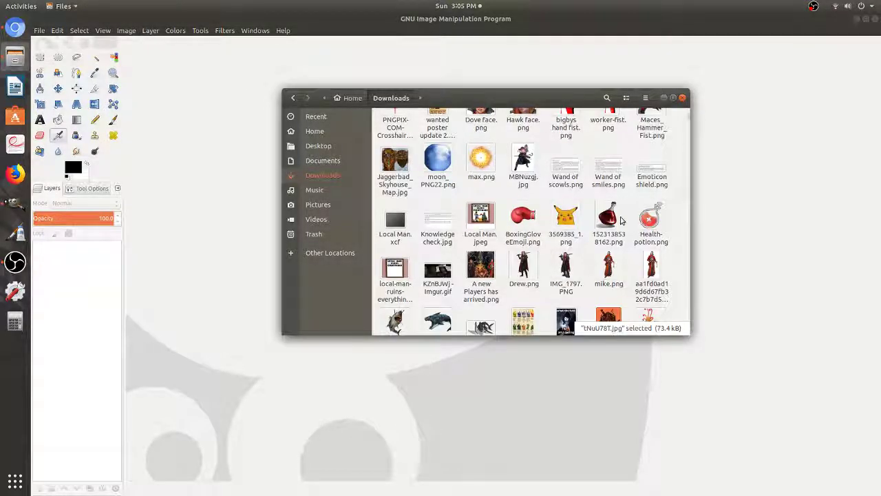
scroll(609, 280, down, 2)
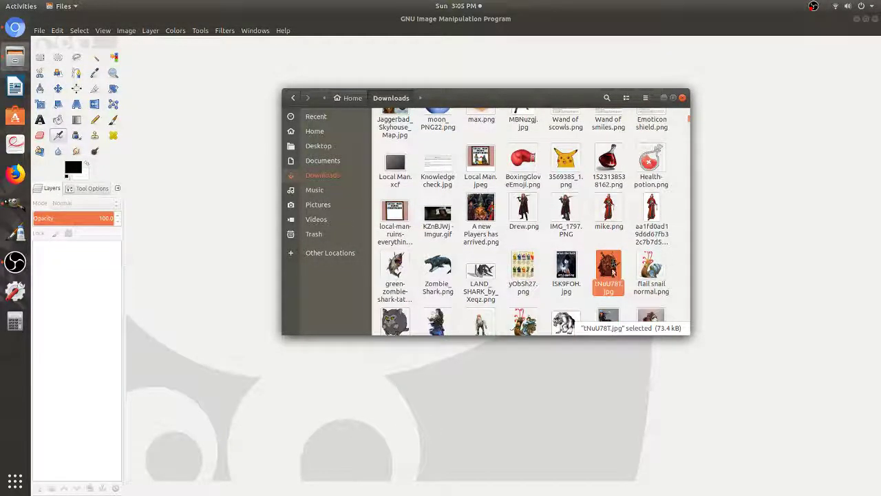
drag(610, 269, 227, 252)
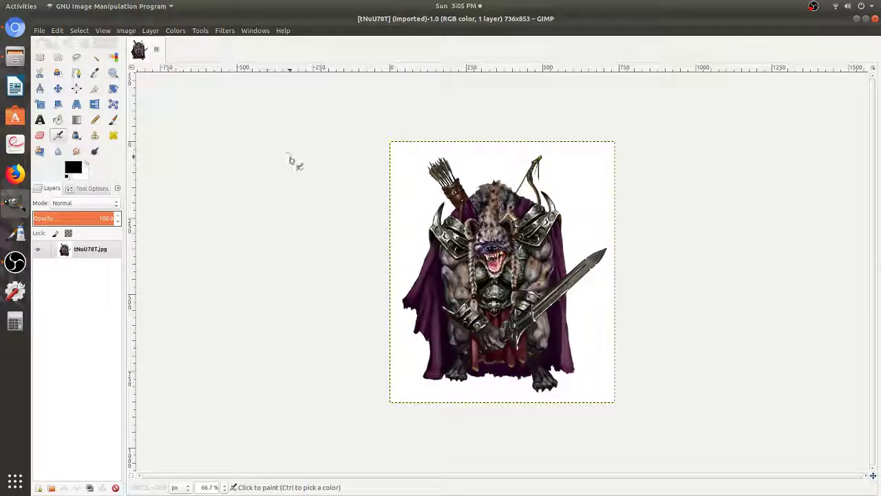
Step: Add an alpha channel to the gnoll layer via Layer > Transparency
click(148, 30)
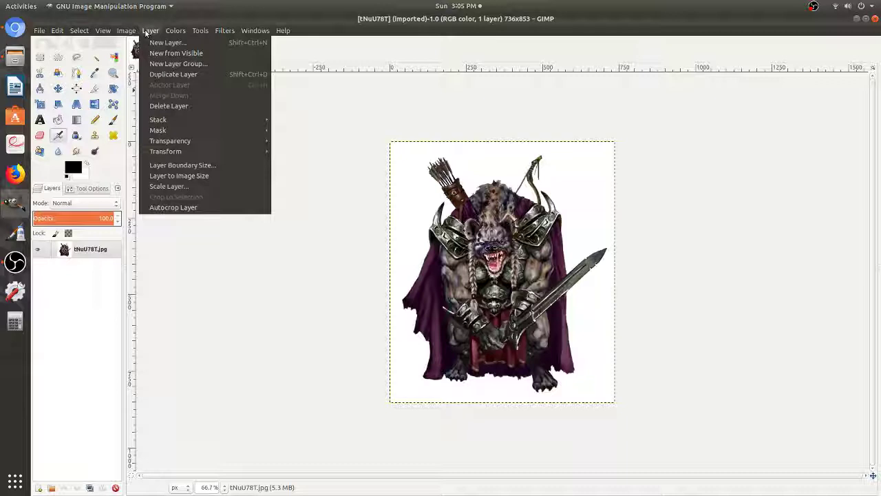
mouse_move(213, 141)
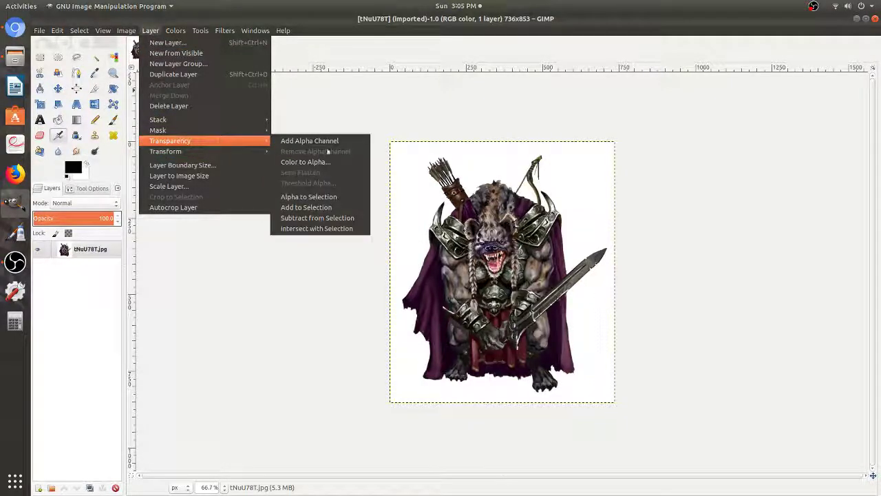
click(413, 128)
click(150, 31)
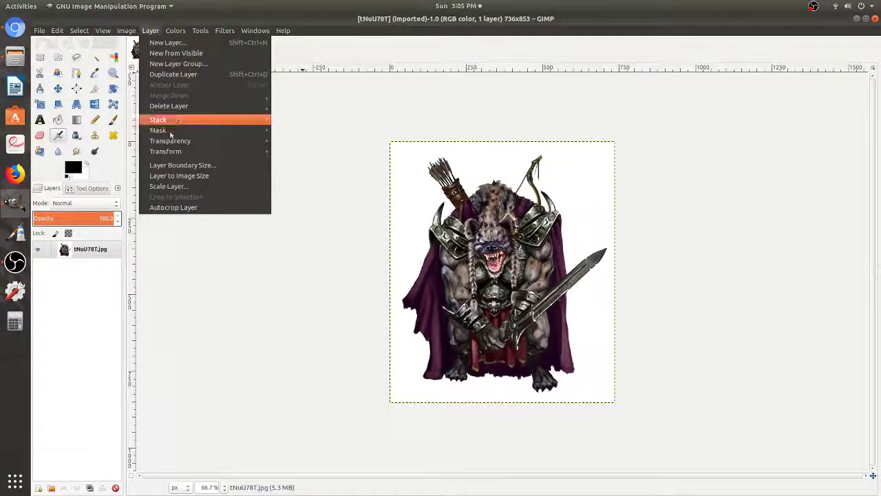
mouse_move(206, 140)
click(303, 142)
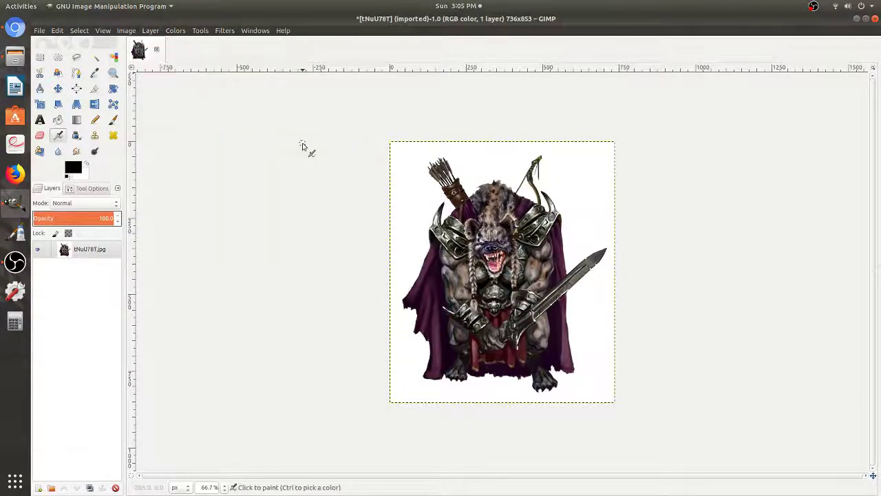
Step: Fuzzy-select the white background around the gnoll and delete it
click(95, 59)
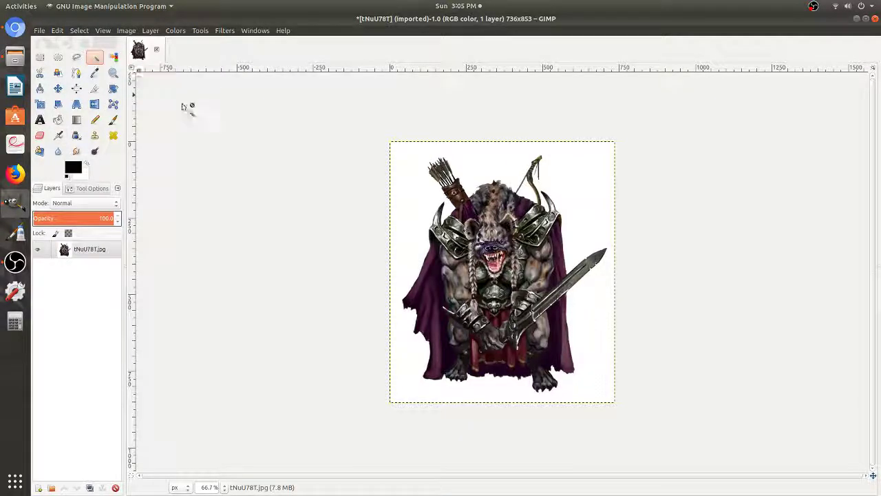
click(479, 163)
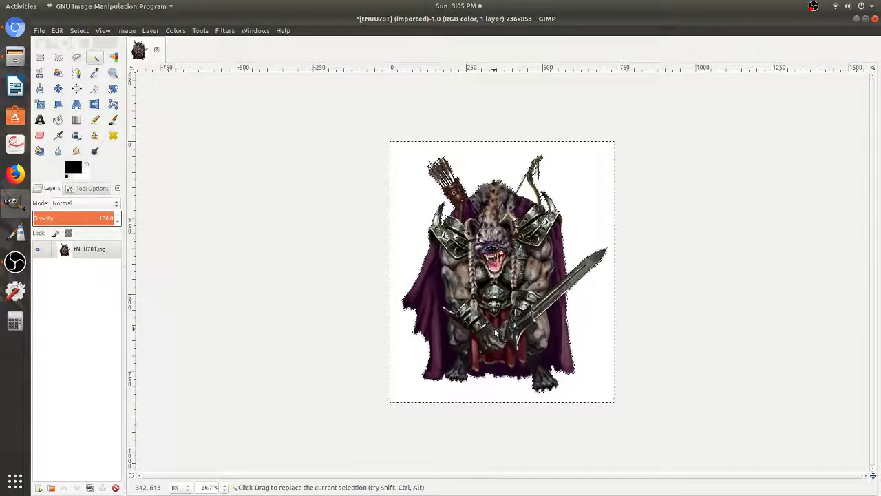
key(Delete)
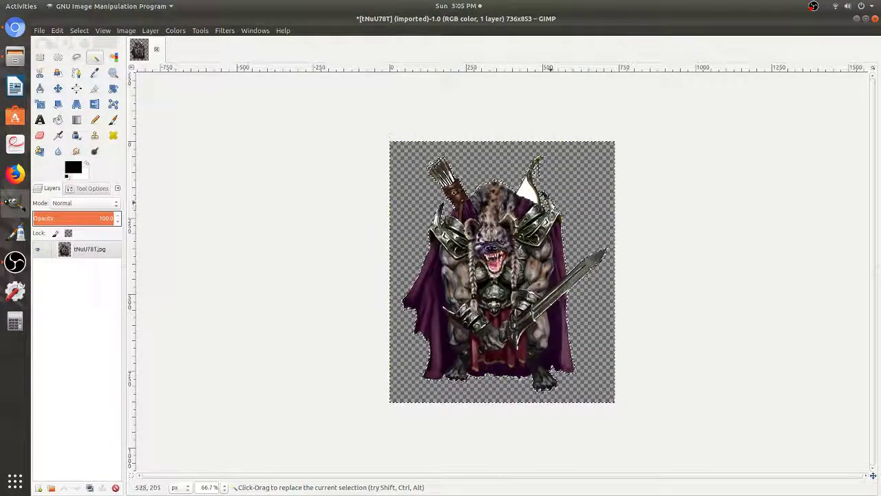
Step: Zoom in and select the leftover white patches near the arrows to clean them
scroll(553, 204, up, 4)
scroll(553, 204, up, 5)
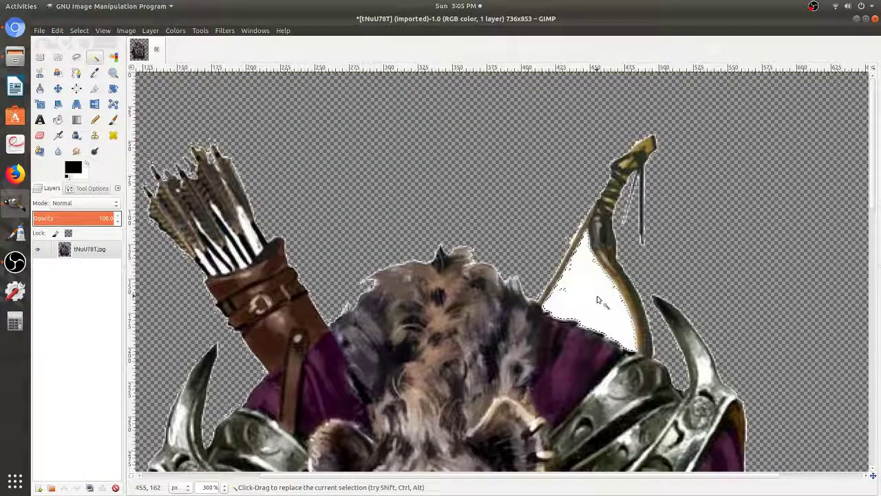
click(225, 215)
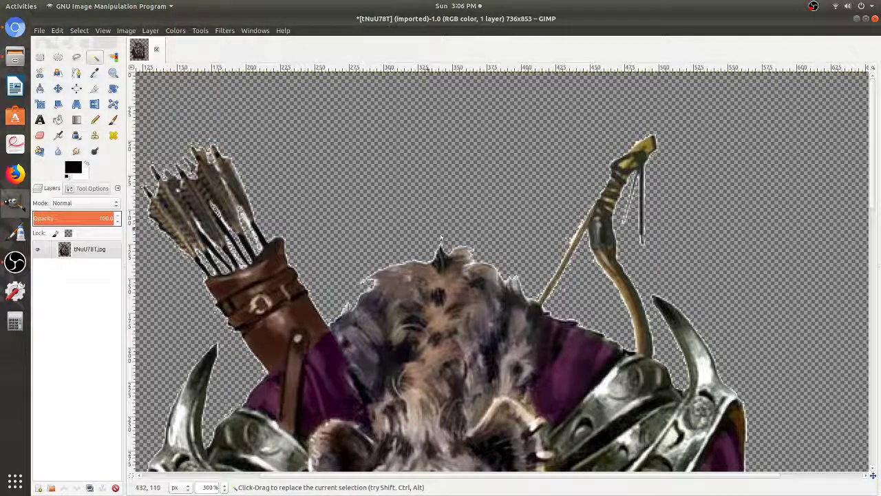
key(ctrl)
scroll(592, 289, down, 5)
scroll(592, 289, up, 1)
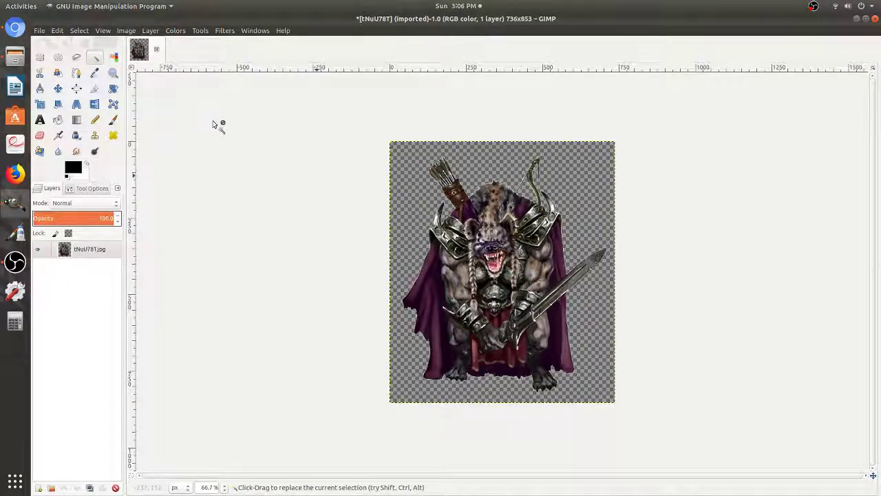
click(126, 30)
click(126, 30)
Step: Resize the canvas to a square 853×853 with Image > Canvas Size
click(123, 31)
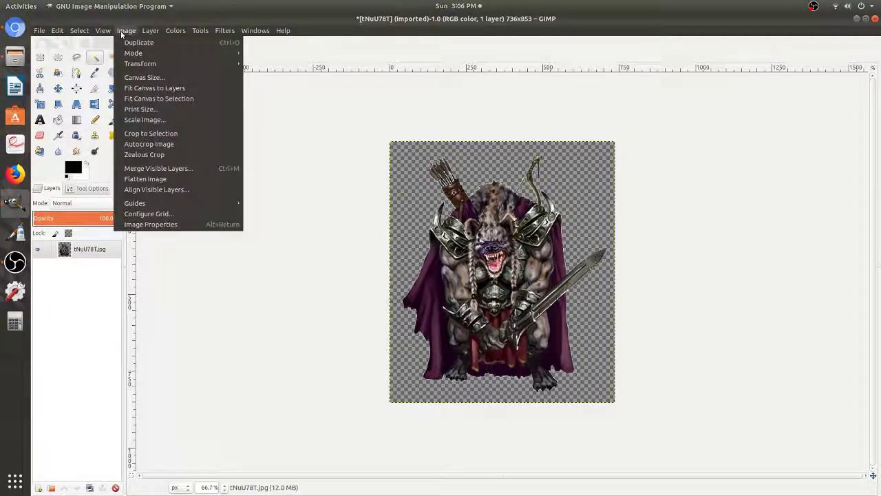
click(140, 78)
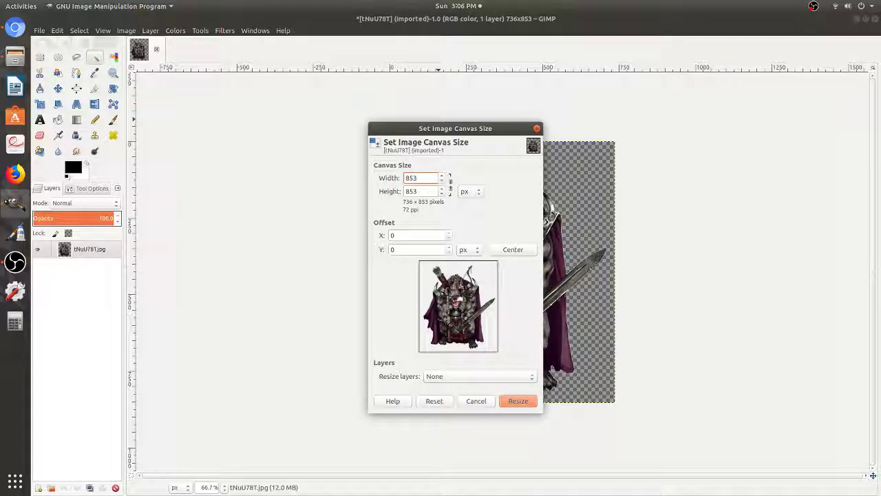
click(518, 400)
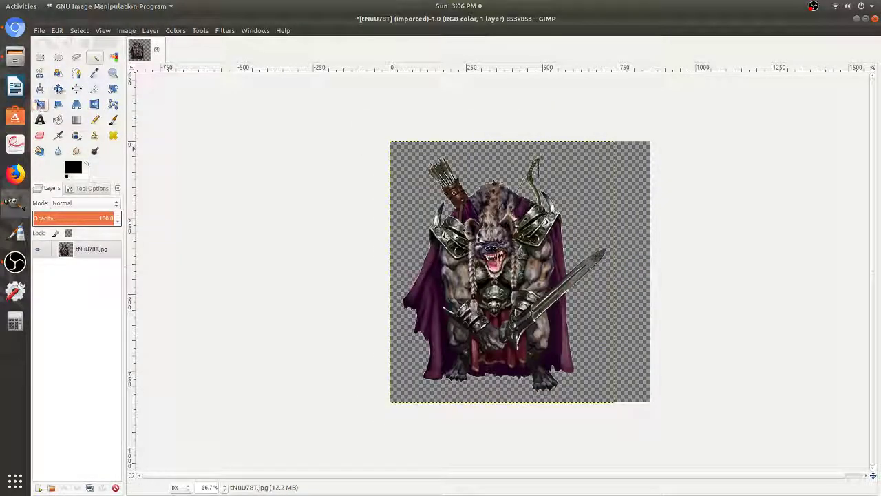
Step: Shift the gnoll layer right toward the canvas centre with the Move tool
click(58, 88)
drag(487, 280, 506, 283)
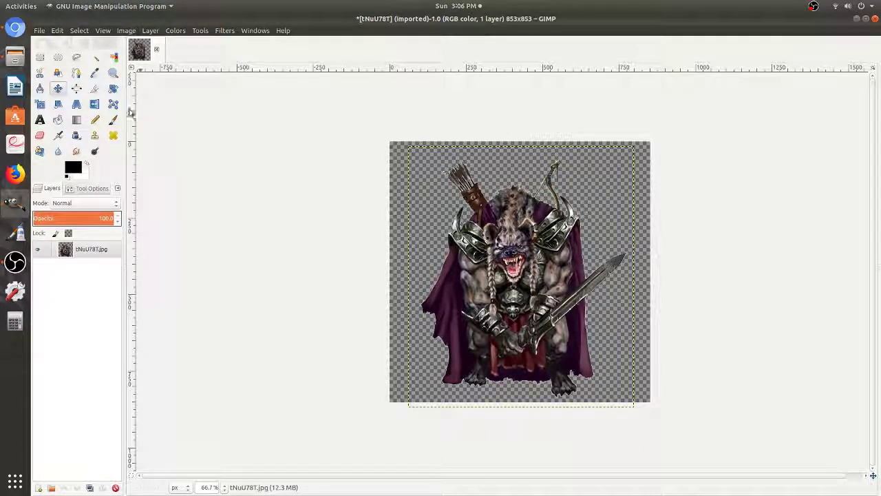
click(39, 30)
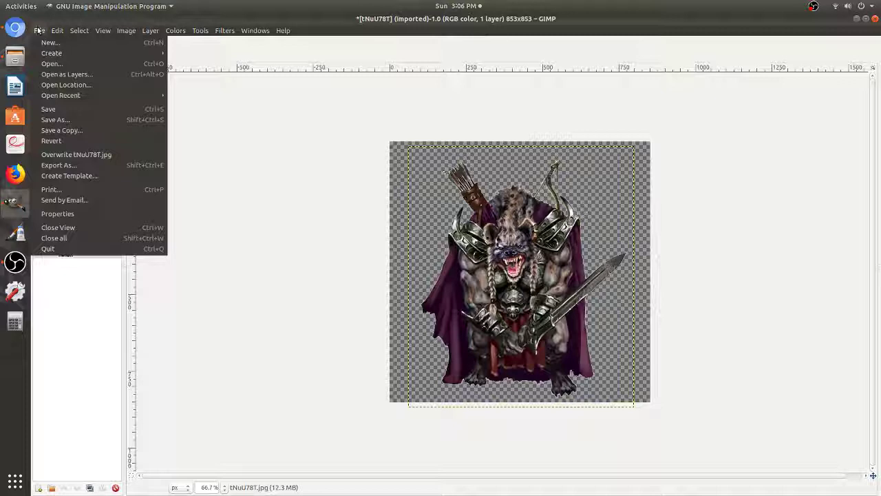
Step: Start Export As and choose PNG image as the file type
click(87, 168)
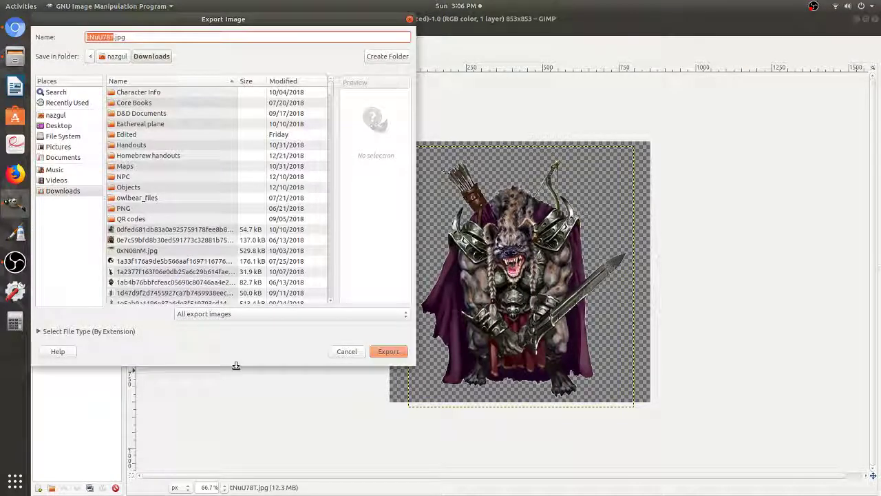
click(80, 332)
scroll(85, 313, down, 8)
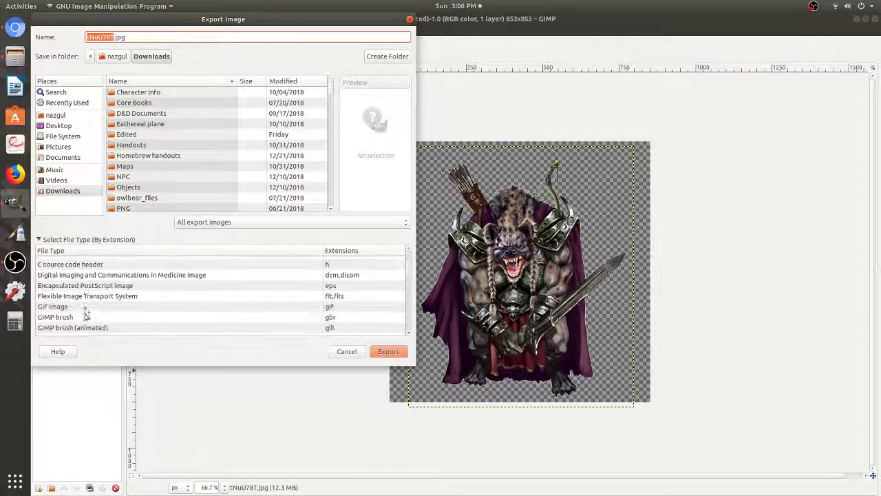
scroll(84, 305, down, 4)
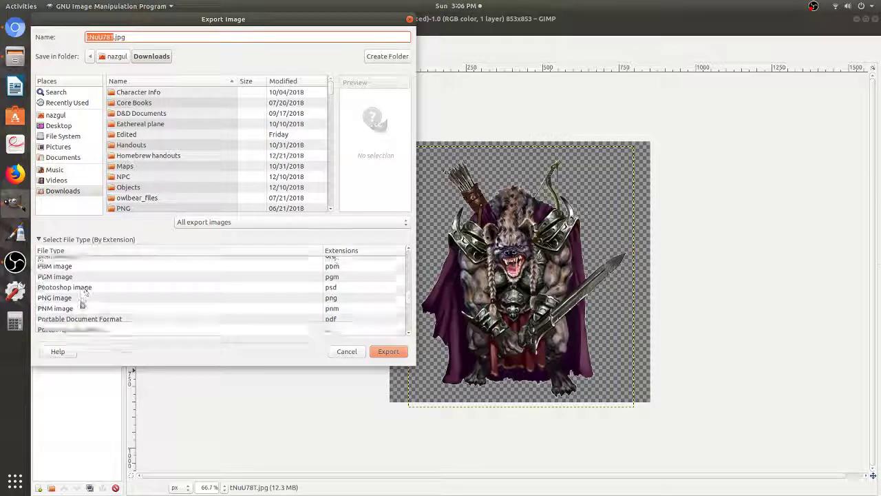
click(55, 299)
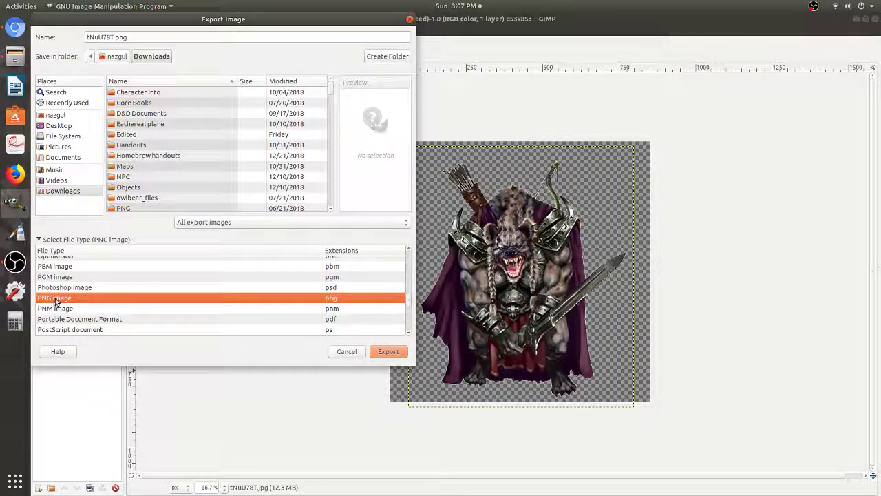
Step: Export as gnoll4.png to Downloads and open it to confirm the transparent background
click(110, 38)
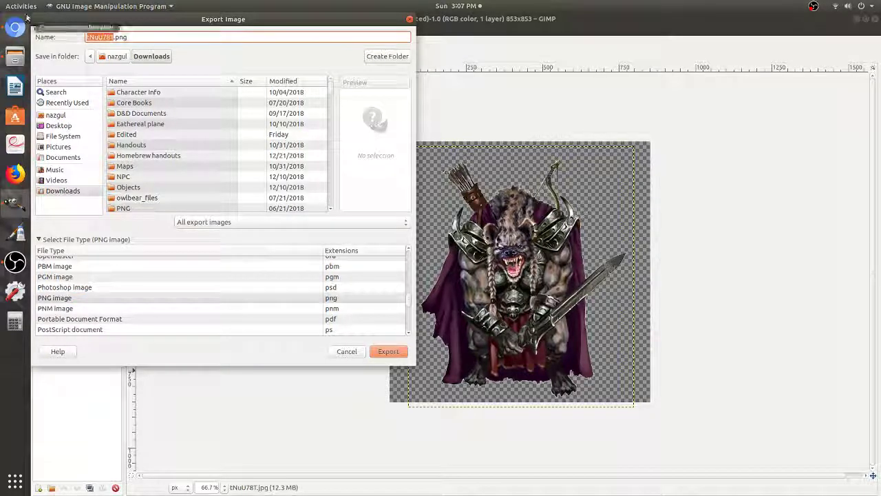
text(gnoll4)
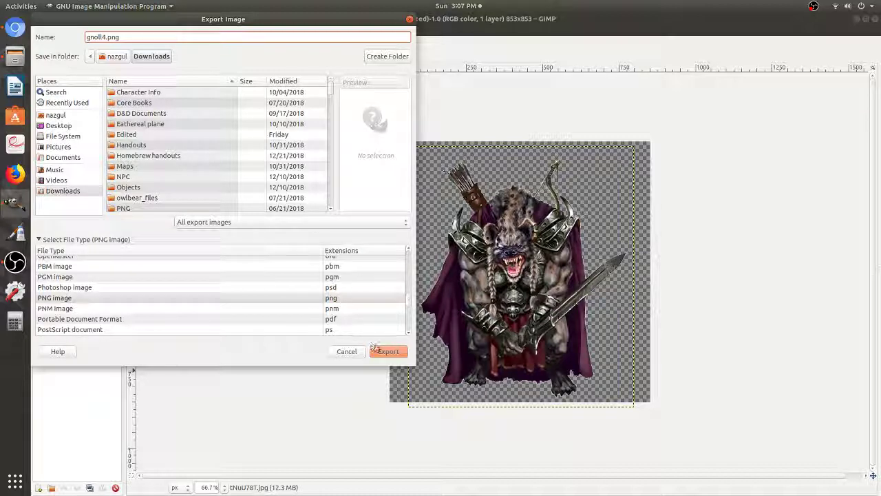
click(383, 351)
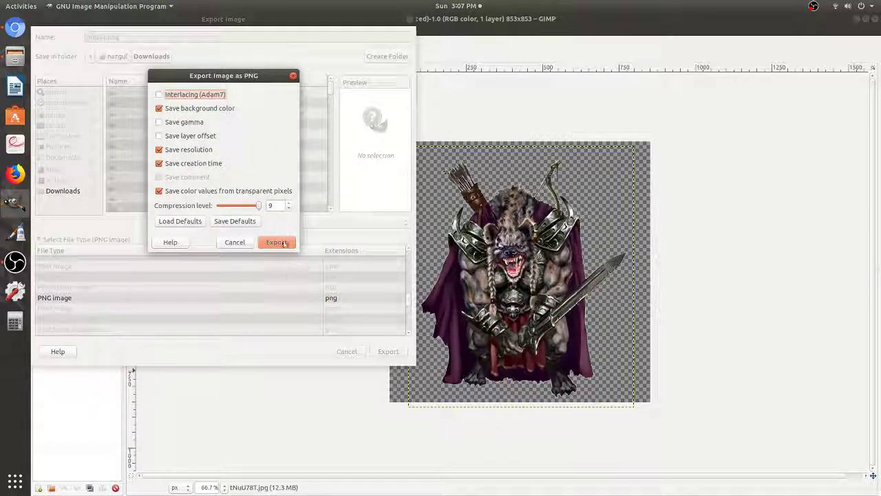
click(277, 242)
click(15, 58)
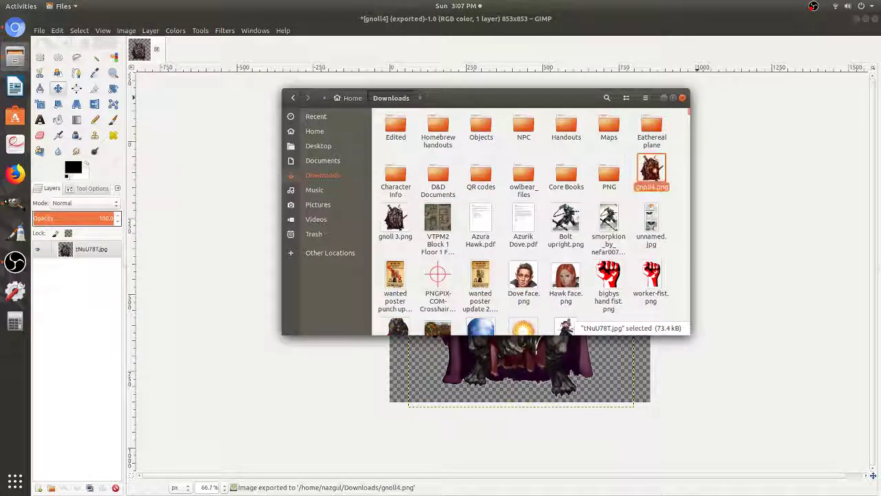
double_click(651, 172)
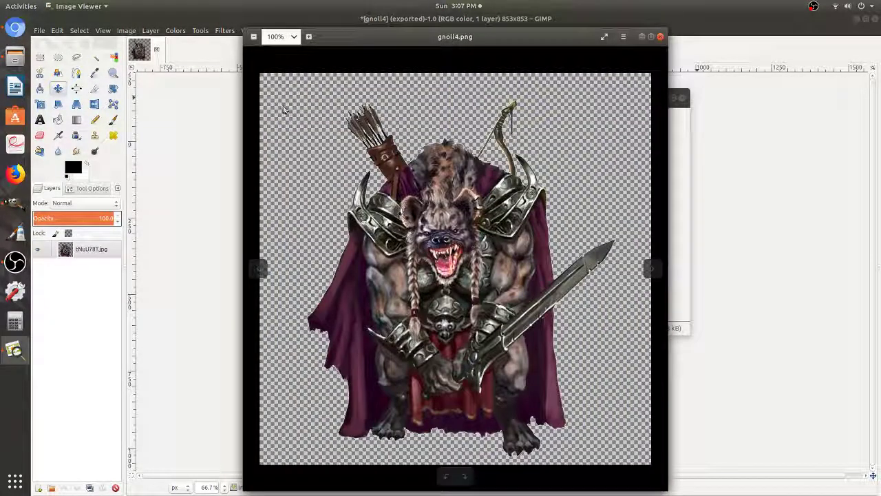
Step: Drop gnoll4.png onto the Roll20 tavern map, move it to the upper-left street, shrink it
click(13, 28)
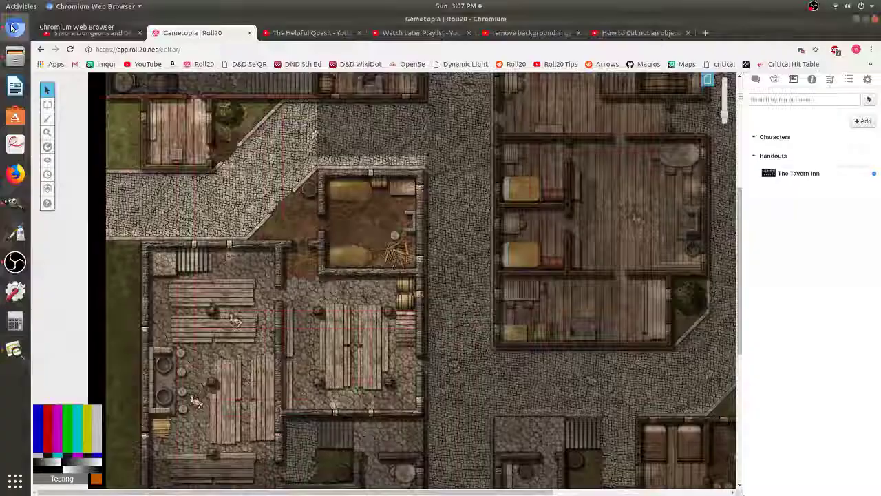
click(15, 56)
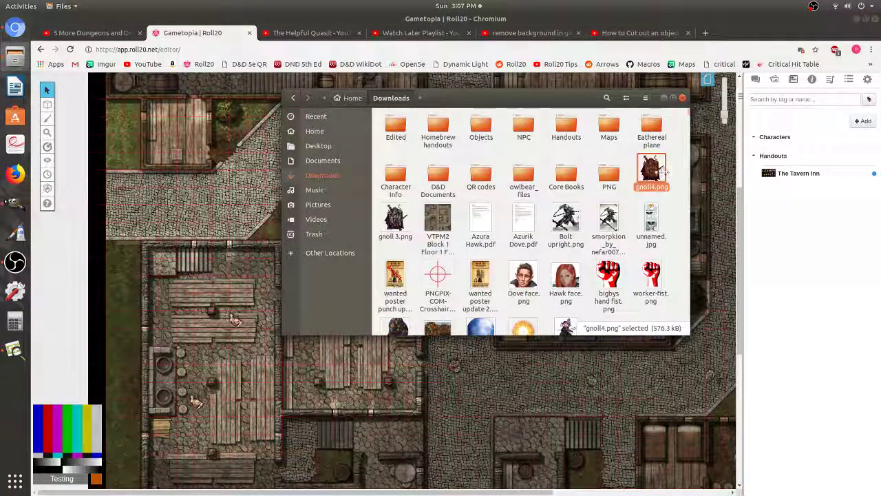
drag(422, 389, 420, 388)
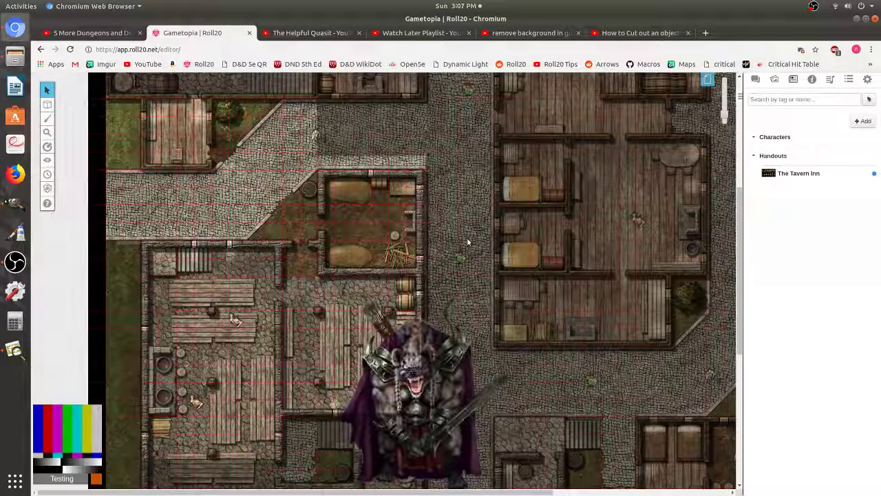
drag(413, 393, 223, 233)
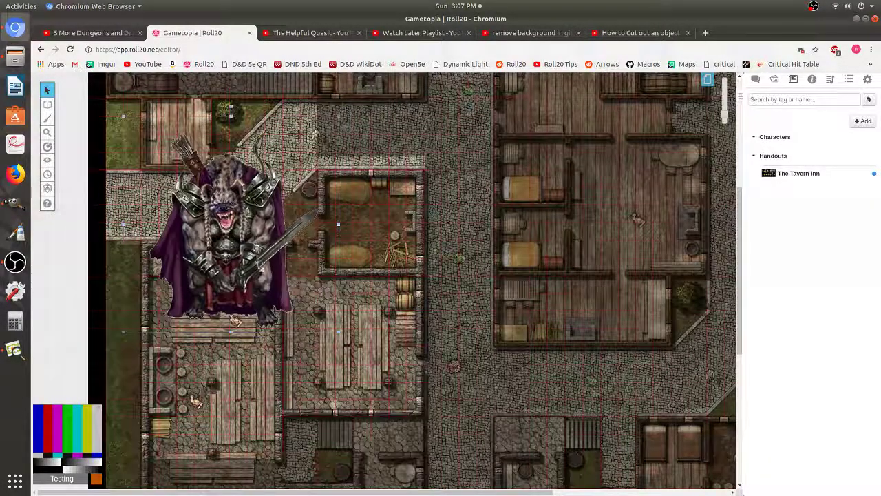
drag(335, 329, 219, 193)
Step: Select the gnoll token and zoom in on it beside the hammer-wielding figure
click(186, 191)
click(189, 193)
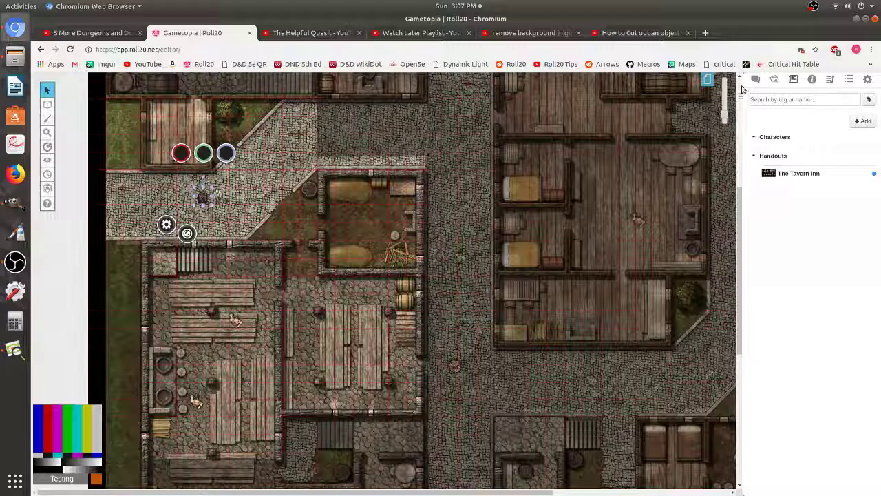
scroll(552, 144, up, 5)
scroll(422, 303, left, 10)
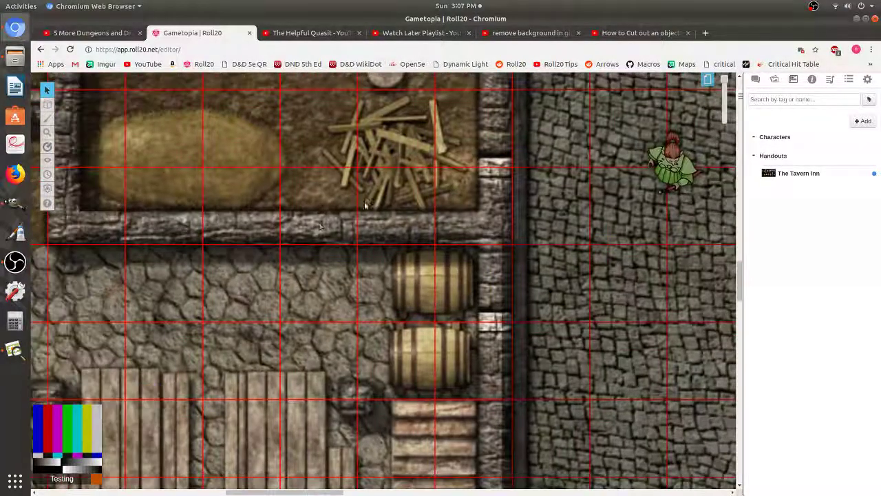
scroll(421, 303, up, 10)
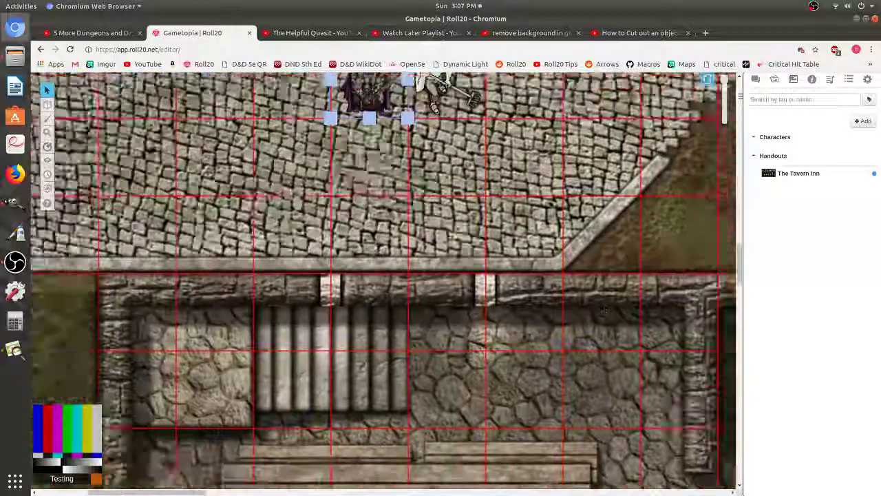
scroll(587, 222, up, 2)
scroll(587, 222, right, 2)
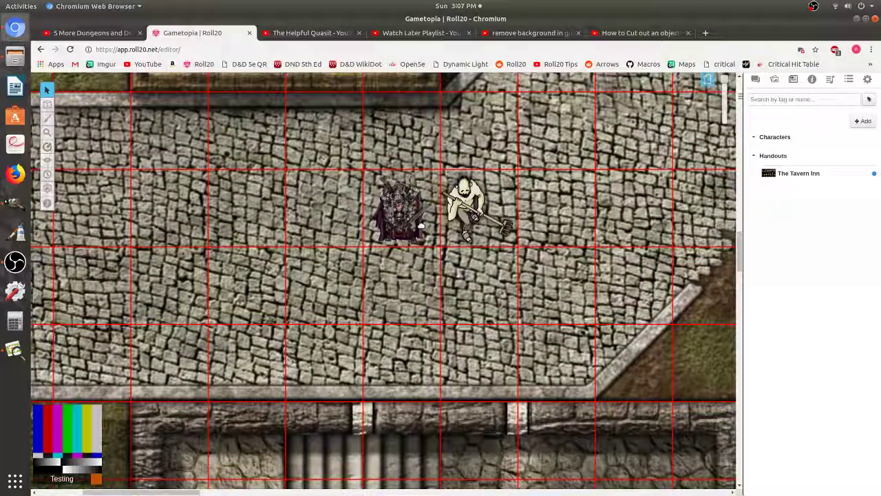
Step: Preview the gnoll token's full artwork with Shift+Z, then close the preview
click(421, 226)
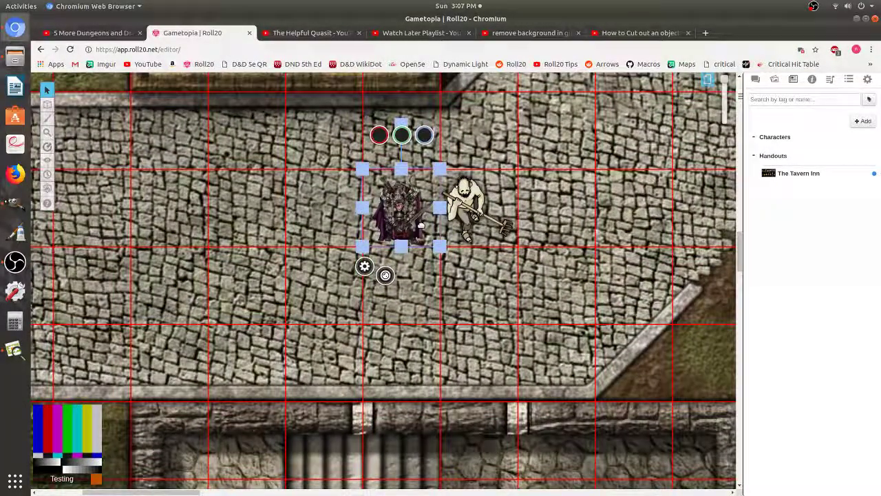
key(shift+z)
key(shift+z)
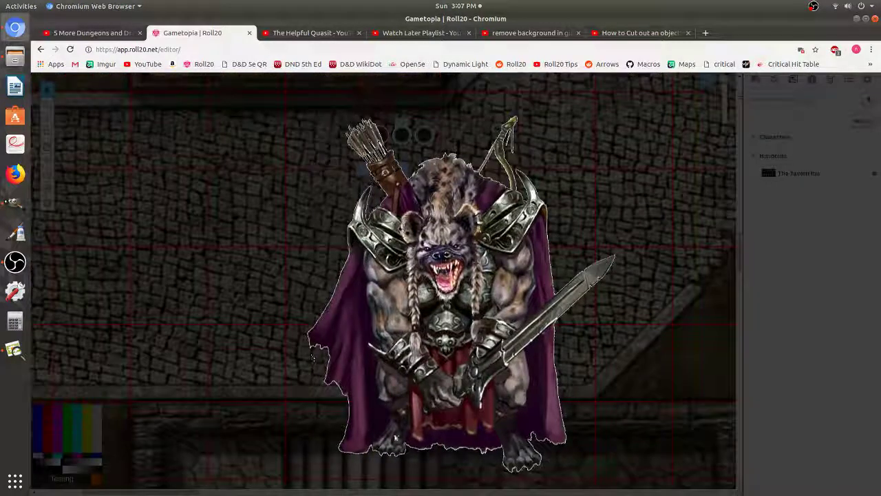
click(612, 183)
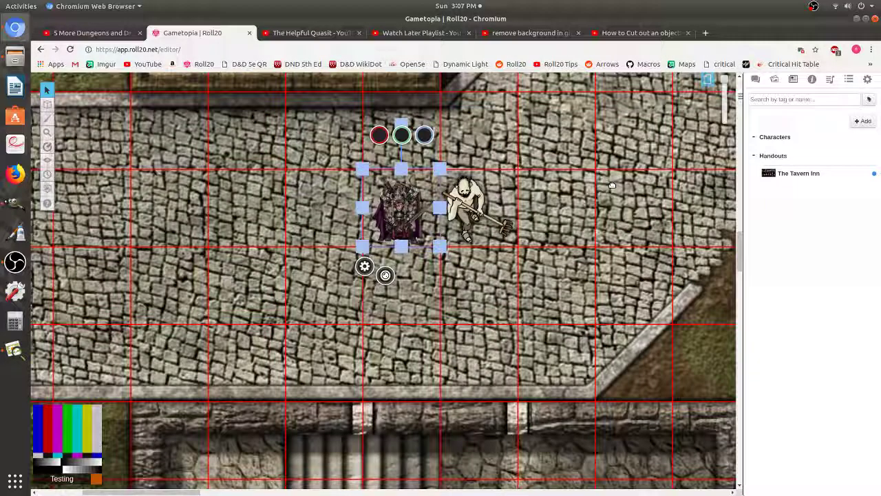